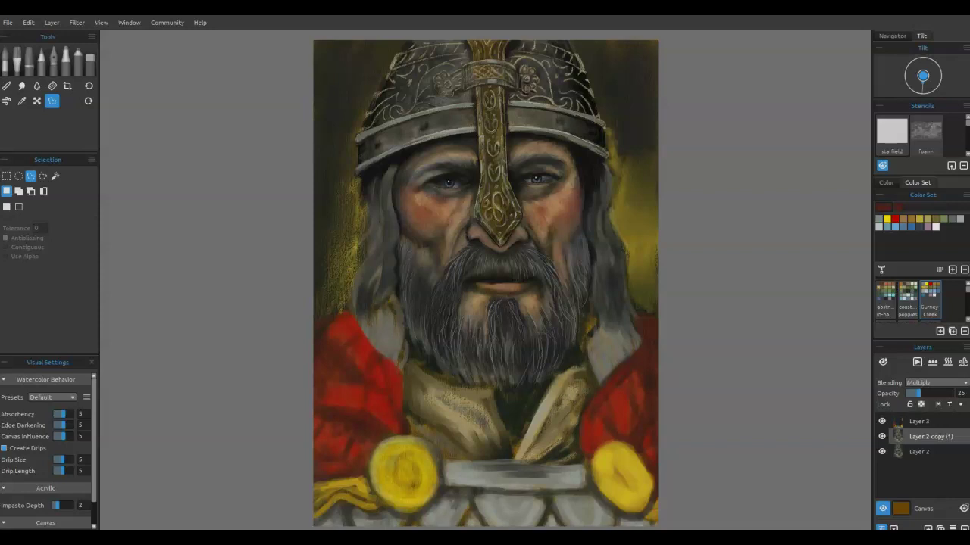
- Erase the shading on Layer 2 copy (1) over the nose guard and the eye to its right, using a size 12 Round Soft eraser
key("e")
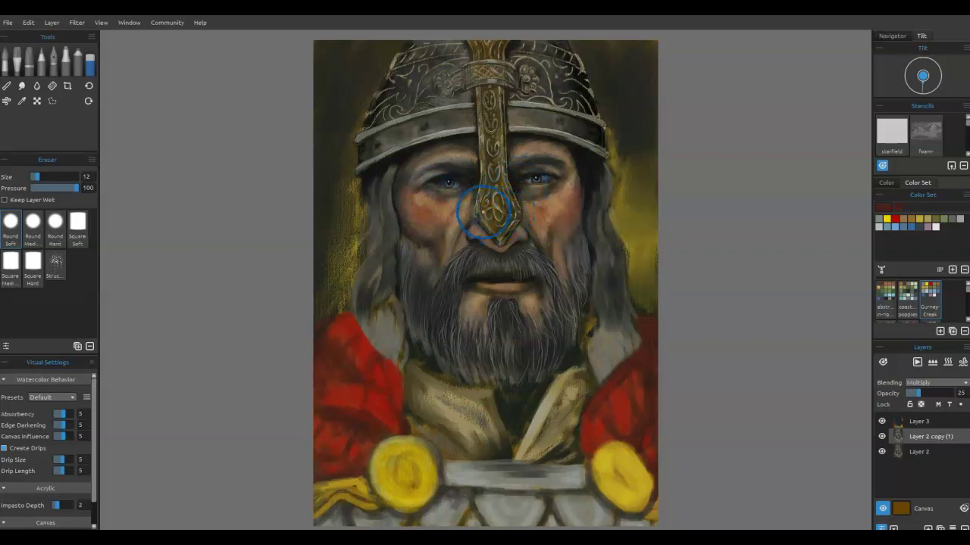
scroll(482, 212, "up", 4)
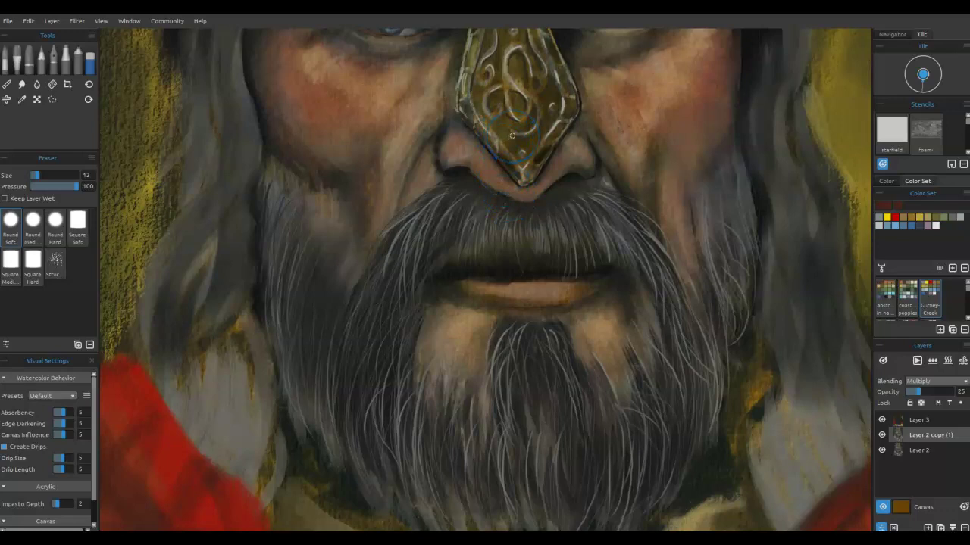
key("alt+Tab")
left_click_drag(475, 93, 459, 260)
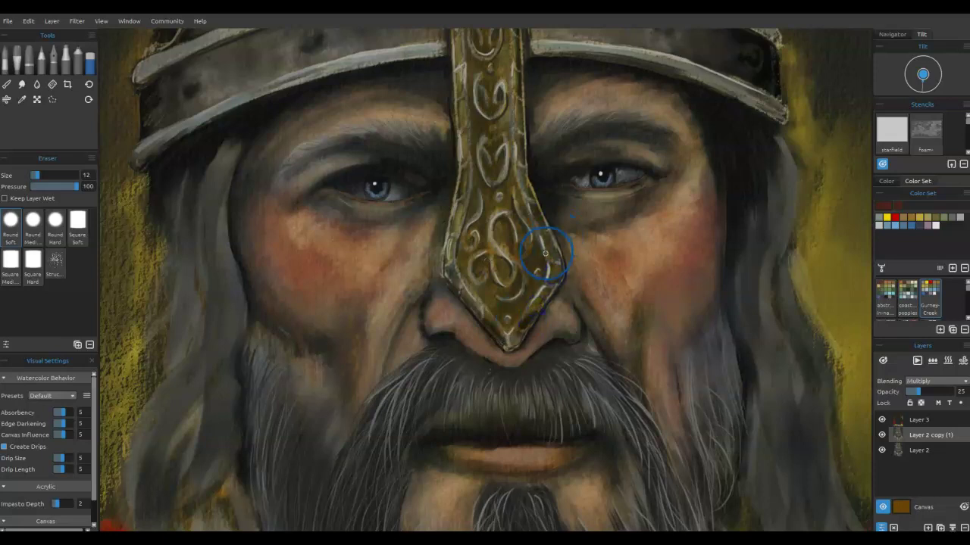
mouse_move(553, 254)
left_mouse_down()
mouse_move(528, 216)
mouse_move(541, 225)
mouse_move(495, 193)
mouse_move(485, 229)
mouse_move(500, 301)
mouse_move(559, 258)
mouse_move(531, 262)
left_mouse_up()
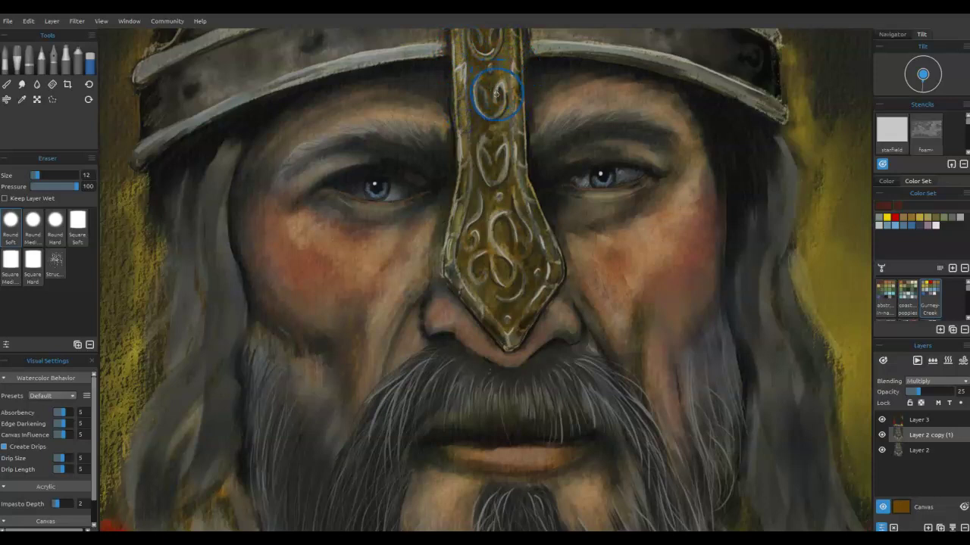
left_click_drag(497, 71, 498, 197)
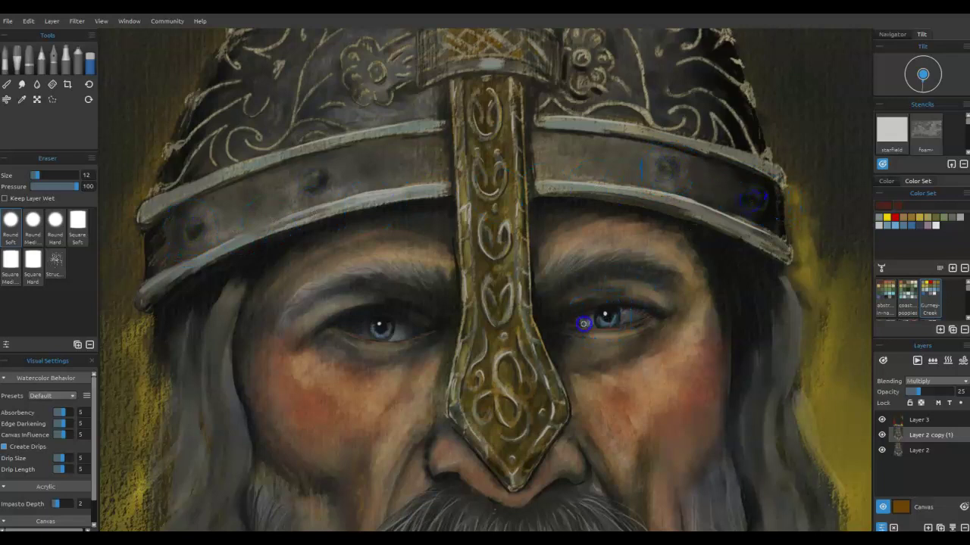
left_click_drag(593, 321, 629, 315)
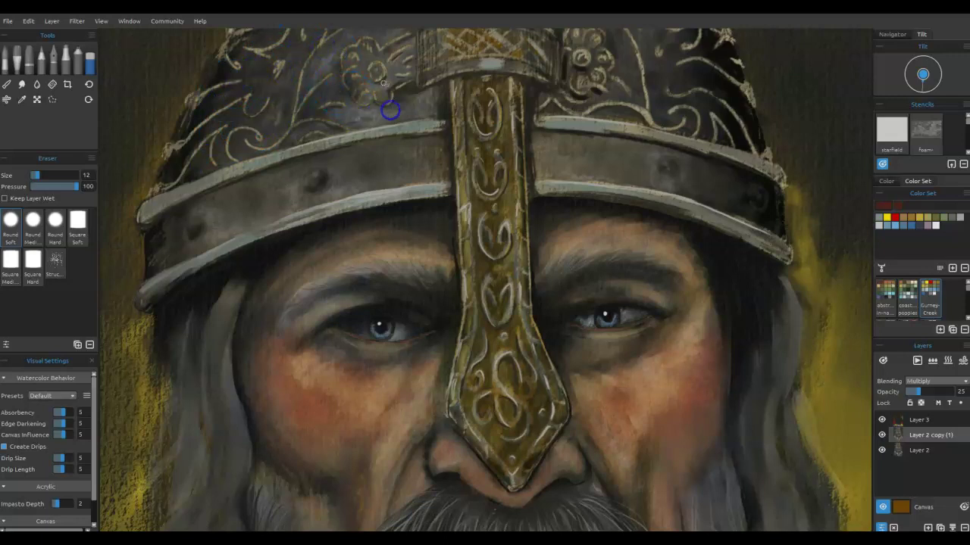
- Erase the shading over the helmet's engraved dome and flower ornament, enlarging the eraser to size 20
left_click_drag(520, 83, 499, 220)
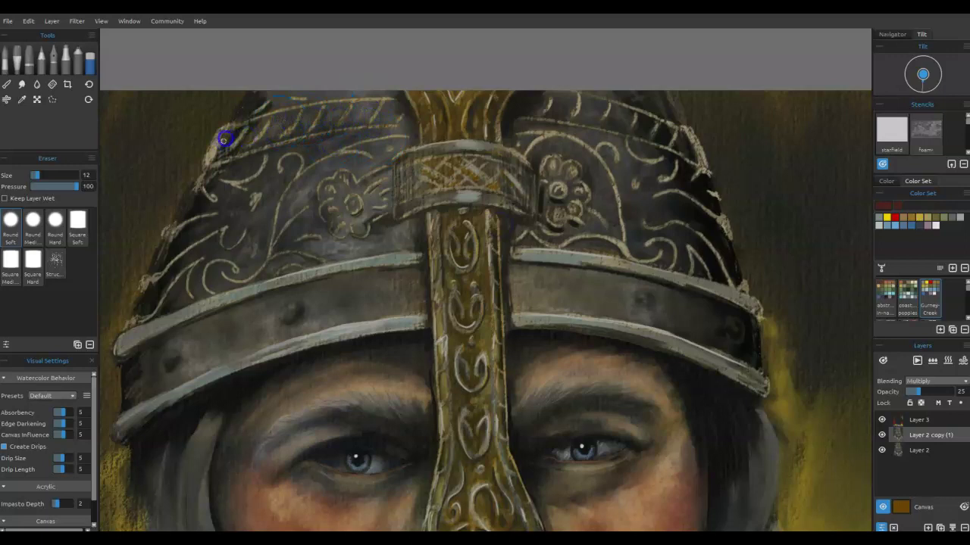
left_click(657, 206)
left_click(633, 204)
left_click(633, 227)
left_click(642, 206)
left_click_drag(642, 205, 650, 199)
left_click(612, 179)
left_click(601, 219)
left_click(599, 190)
left_click(585, 113)
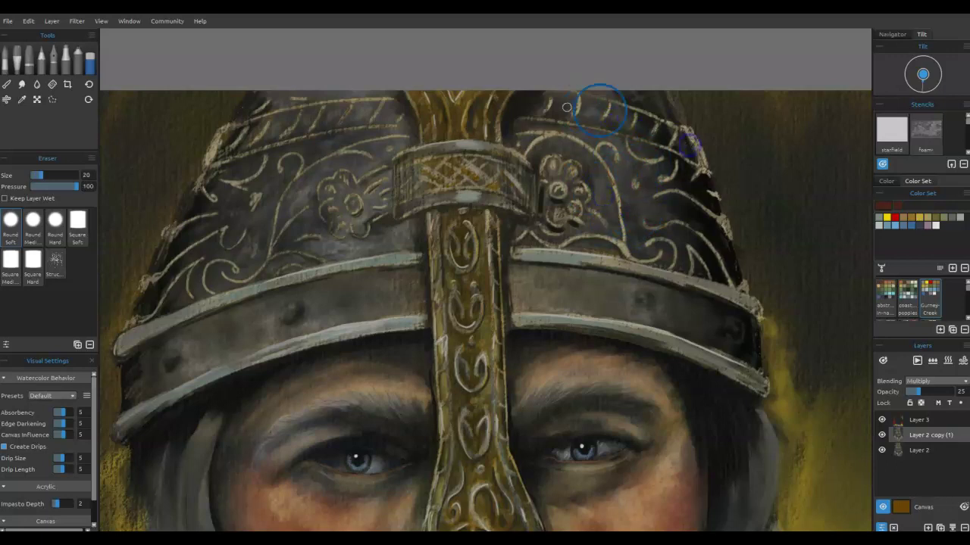
left_click(528, 104)
left_click(564, 180)
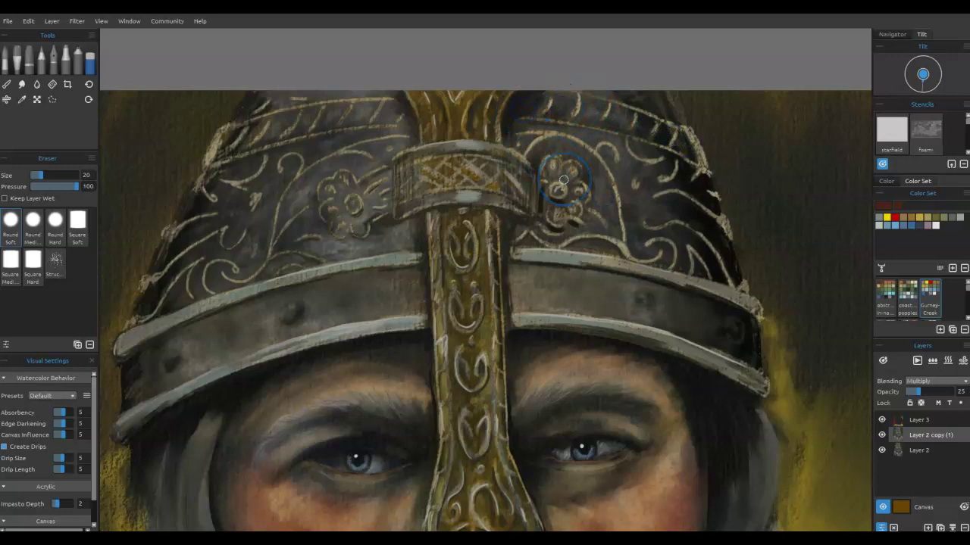
- Erase the shading over both cheeks at size 20 and try the Hard Blend tool at size 70 on the lower face
left_click_drag(580, 411, 576, 143)
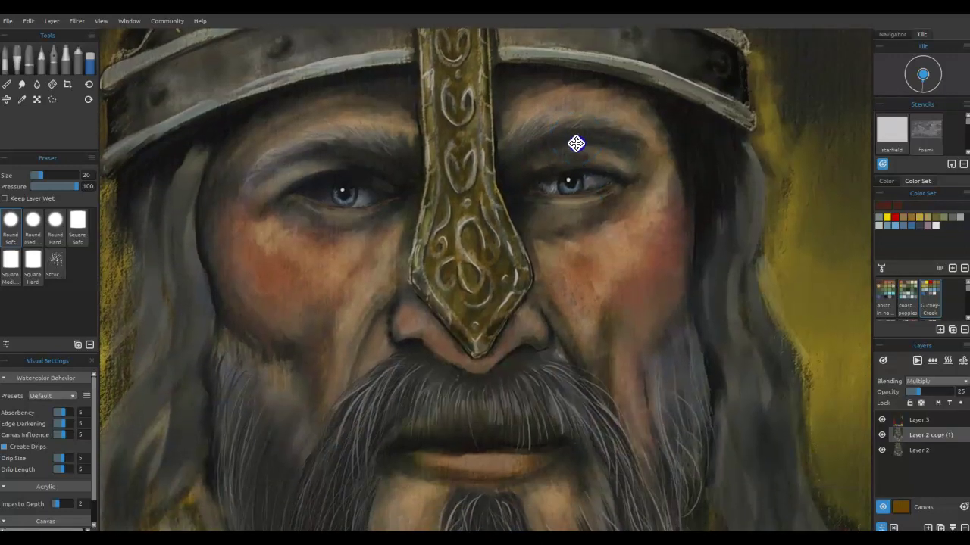
mouse_move(584, 255)
left_mouse_down()
mouse_move(608, 262)
mouse_move(614, 229)
mouse_move(647, 232)
mouse_move(647, 250)
mouse_move(604, 245)
mouse_move(606, 225)
mouse_move(588, 281)
mouse_move(641, 244)
mouse_move(651, 212)
left_mouse_up()
mouse_move(403, 249)
left_mouse_down()
mouse_move(386, 257)
mouse_move(344, 250)
mouse_move(288, 275)
mouse_move(260, 250)
mouse_move(268, 291)
mouse_move(353, 256)
mouse_move(340, 281)
mouse_move(288, 318)
mouse_move(265, 278)
mouse_move(260, 230)
mouse_move(324, 275)
mouse_move(305, 280)
mouse_move(370, 258)
mouse_move(278, 262)
mouse_move(303, 314)
left_mouse_up()
key("n")
mouse_move(601, 273)
left_mouse_down()
mouse_move(613, 293)
mouse_move(673, 208)
mouse_move(664, 303)
mouse_move(608, 364)
mouse_move(552, 491)
left_mouse_up()
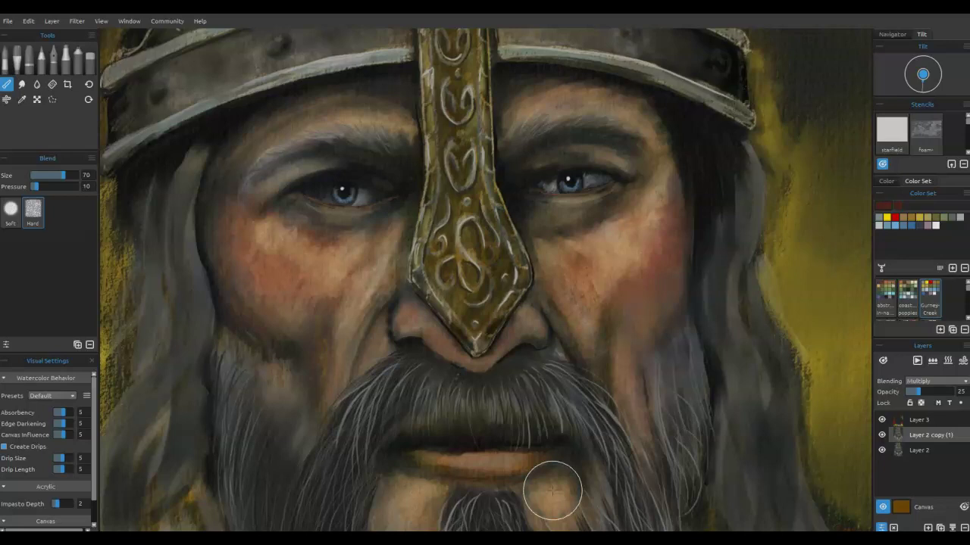
- Enlarge the Round Soft eraser to size 50 and lift more shading from both cheeks
key("e")
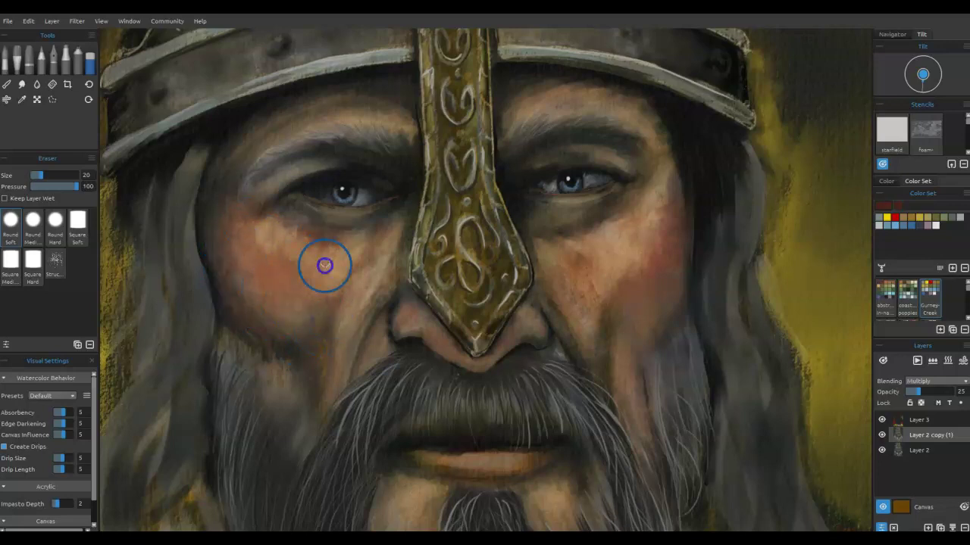
key("]")
key("]")
key("]")
key("]")
key("]")
mouse_move(606, 239)
left_mouse_down()
mouse_move(589, 286)
mouse_move(642, 274)
left_mouse_up()
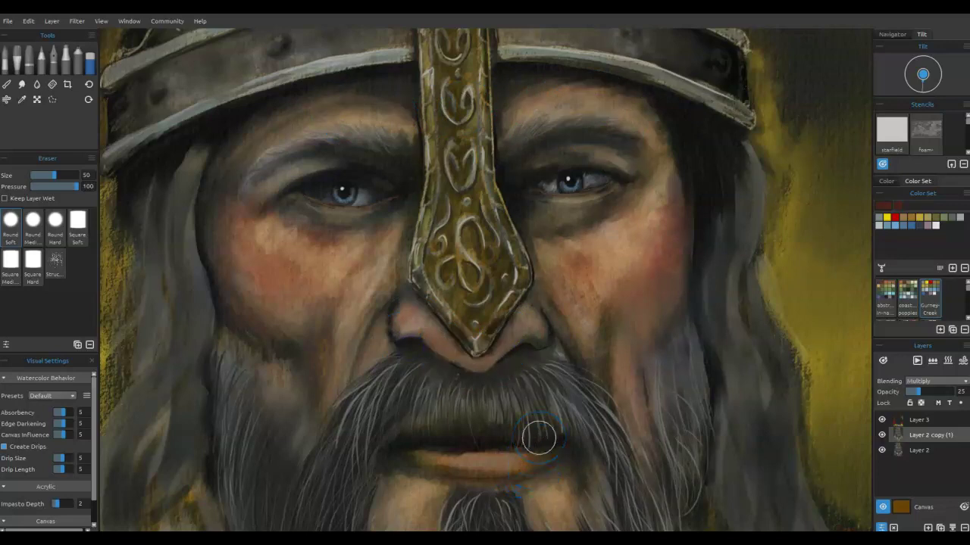
- Reduce the eraser to size 40 and erase the shading over the moustache and the sides of the beard
left_click_drag(573, 433, 610, 337)
key("bracketleft")
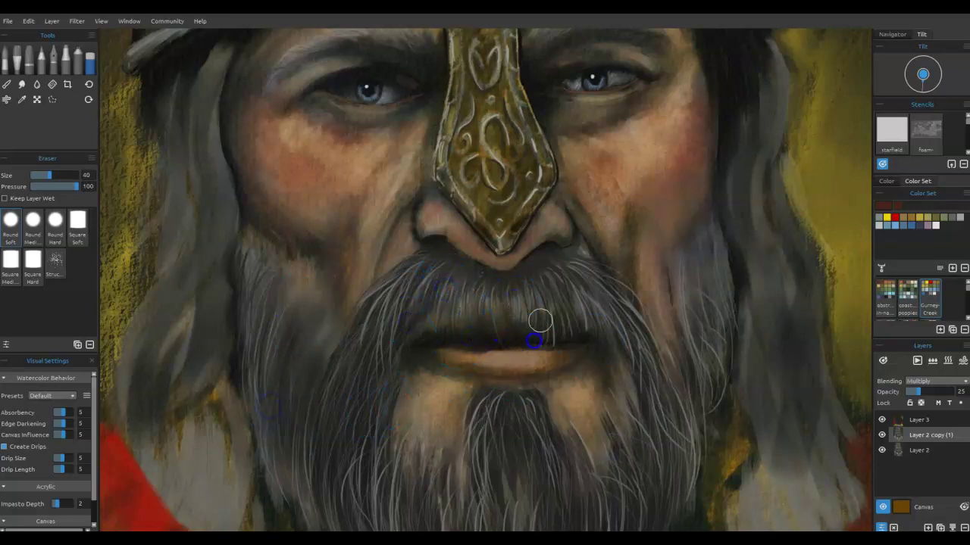
mouse_move(720, 357)
left_mouse_down()
mouse_move(707, 303)
mouse_move(720, 316)
left_mouse_up()
mouse_move(704, 370)
left_mouse_down()
mouse_move(705, 292)
mouse_move(713, 326)
left_mouse_up()
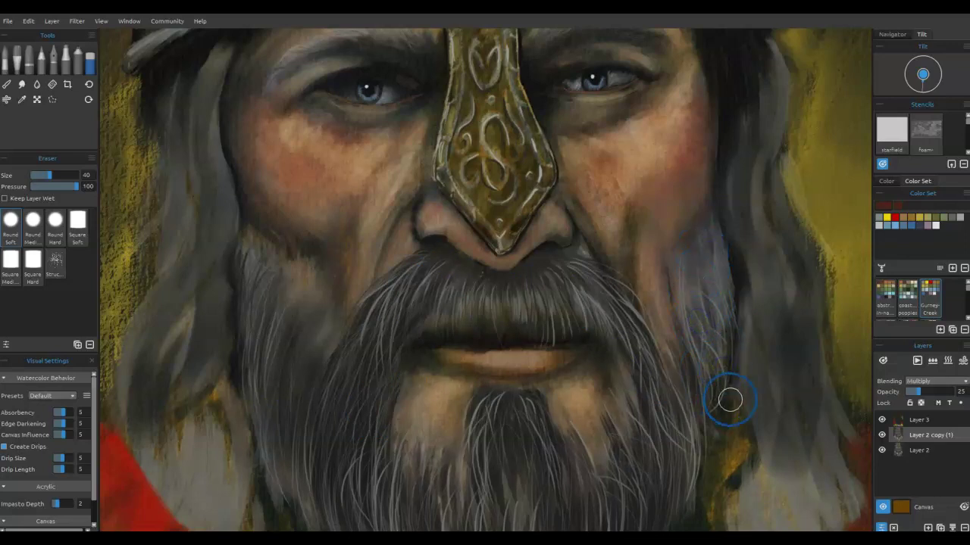
- Erase the shading over the red cloak, the collar and both yellow brooches at size 40
mouse_move(561, 444)
left_mouse_down()
mouse_move(576, 392)
mouse_move(734, 208)
left_mouse_up()
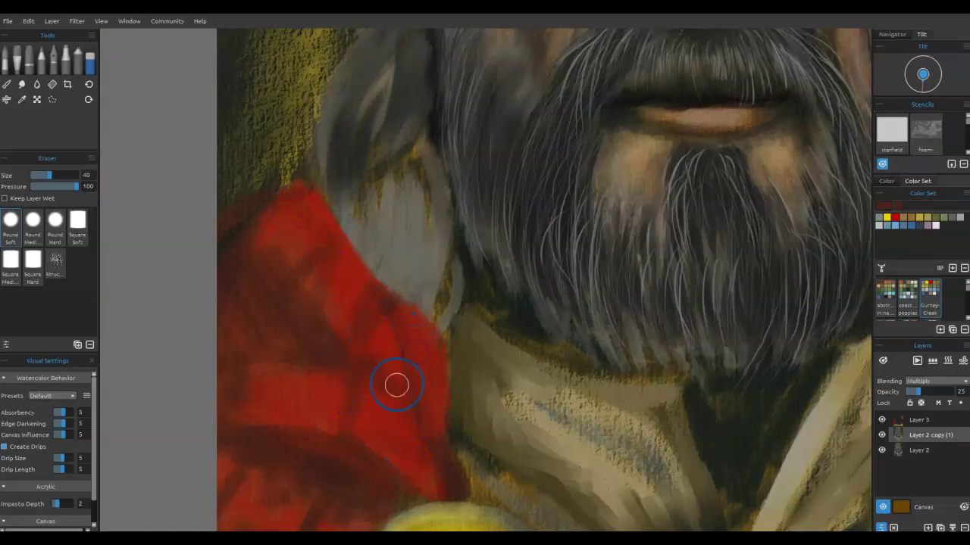
left_click_drag(422, 417, 459, 234)
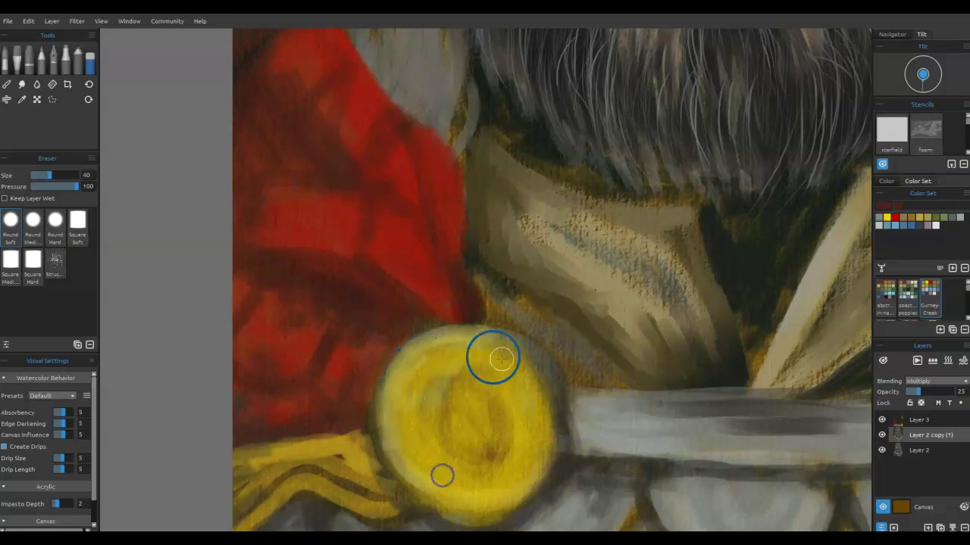
mouse_move(624, 411)
left_mouse_down()
mouse_move(805, 428)
mouse_move(363, 406)
left_mouse_up()
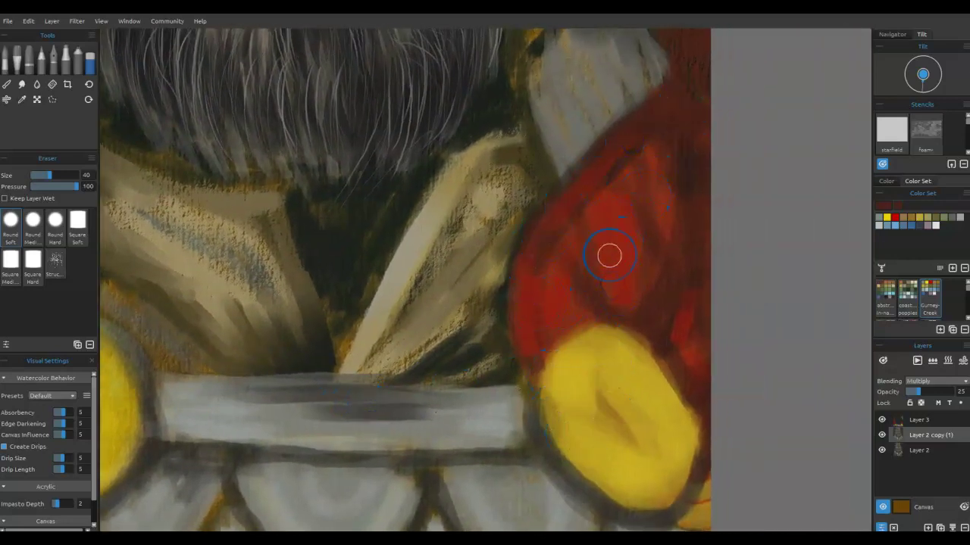
left_click(928, 450)
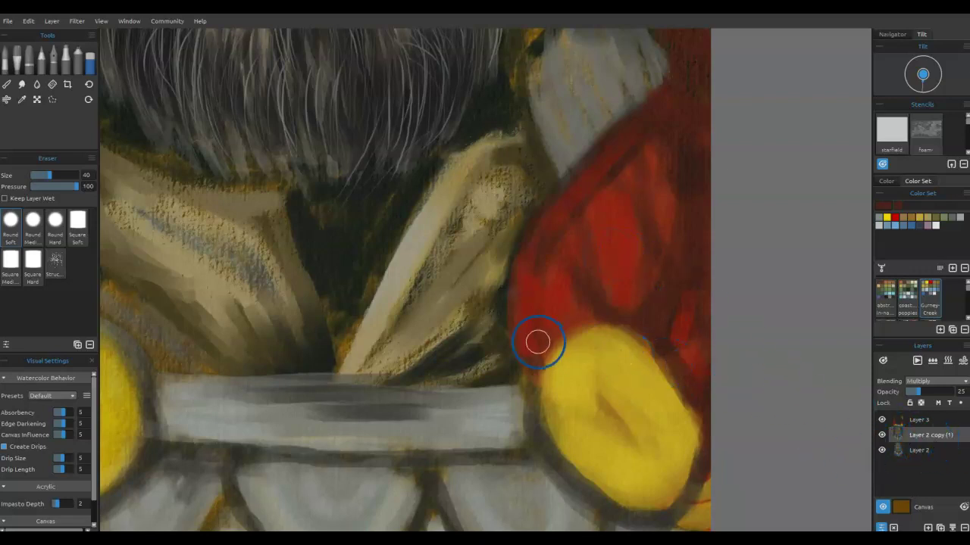
key("ctrl+0")
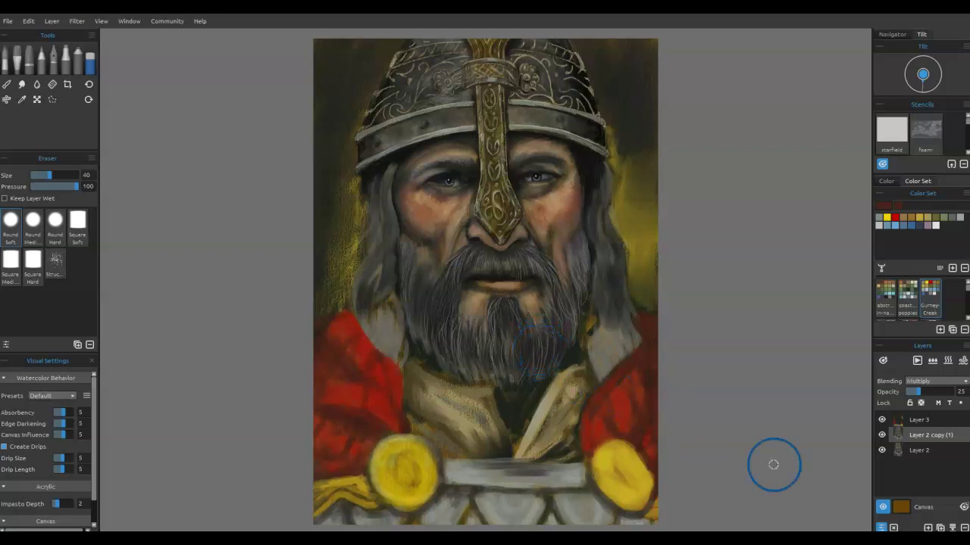
- Merge Layer 2 copy (1) down with Layer 2 and make Layer 3 the active layer
left_click(952, 528)
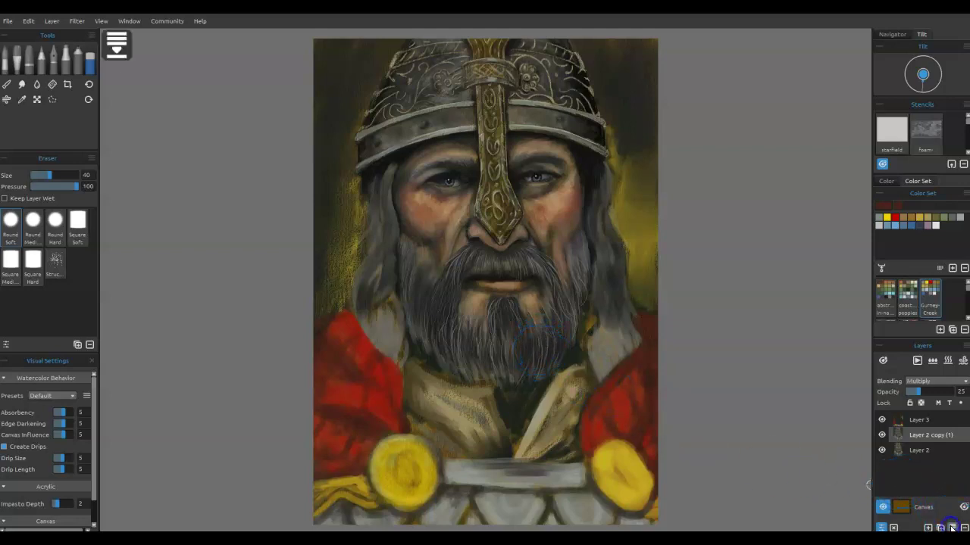
left_click(932, 437)
left_click(922, 421)
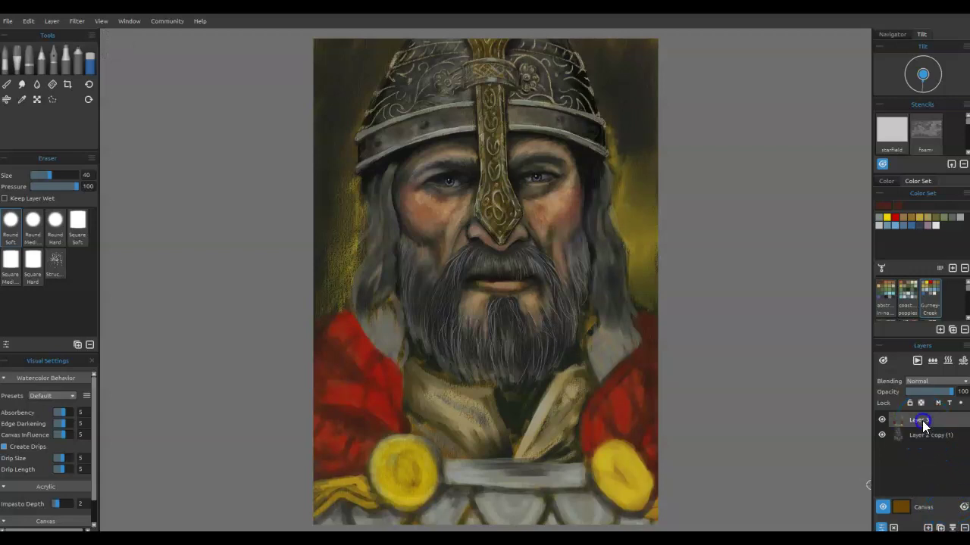
- Compare the painting with and without Layer 3, and merge Layer 3 down into the layer below
left_click(882, 420)
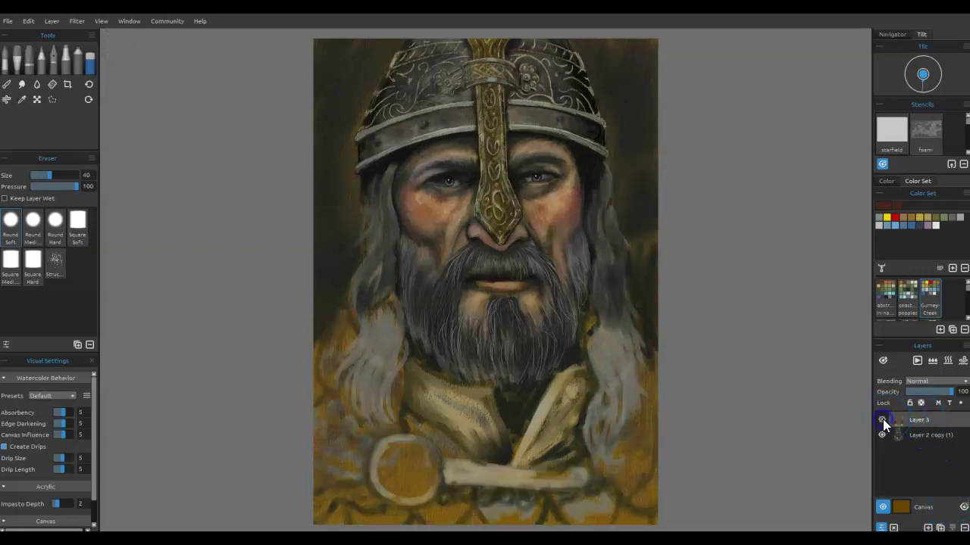
left_click(883, 419)
left_click(882, 419)
left_click(882, 420)
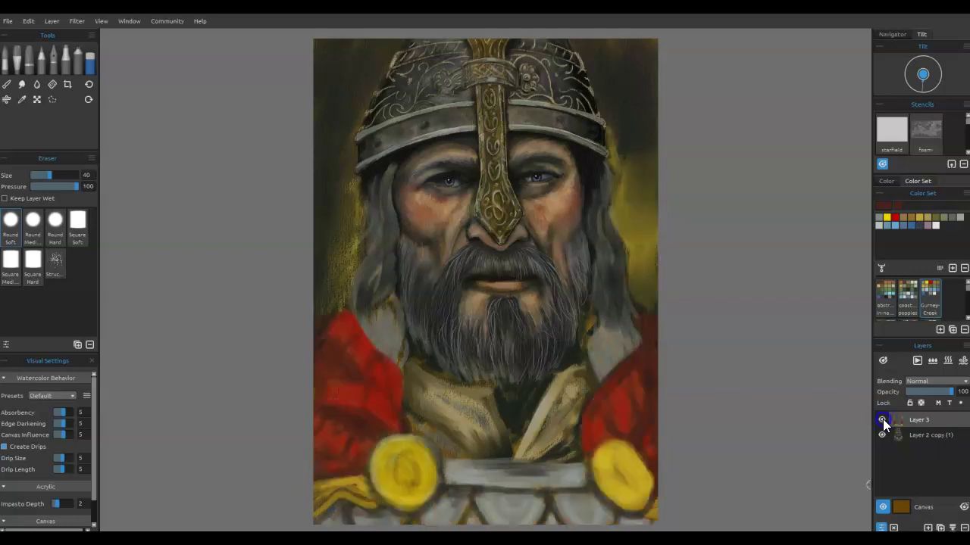
left_click(952, 528)
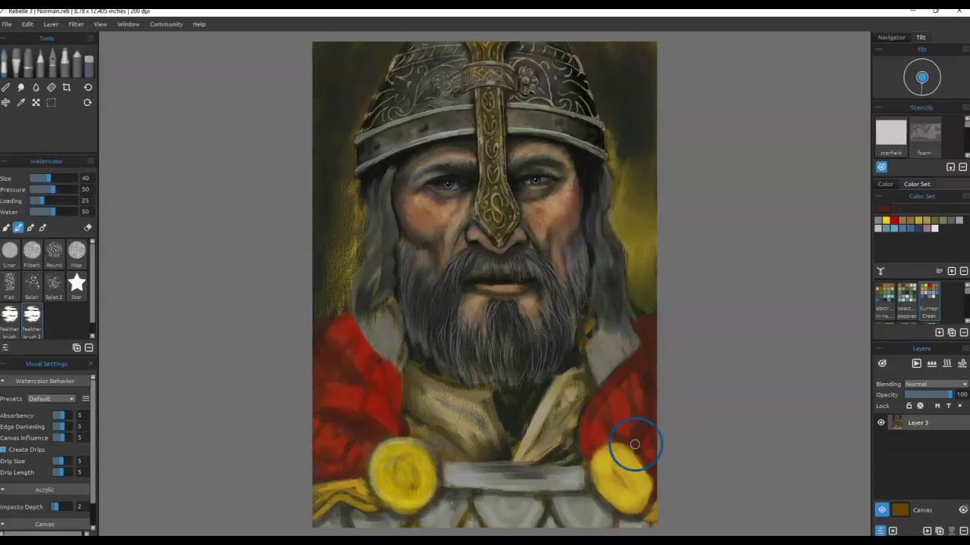
- Shade the left side of the right-hand brooch in mustard yellow with the Watercolor Feather brush 2 at size 40
scroll(643, 455, "up", 5)
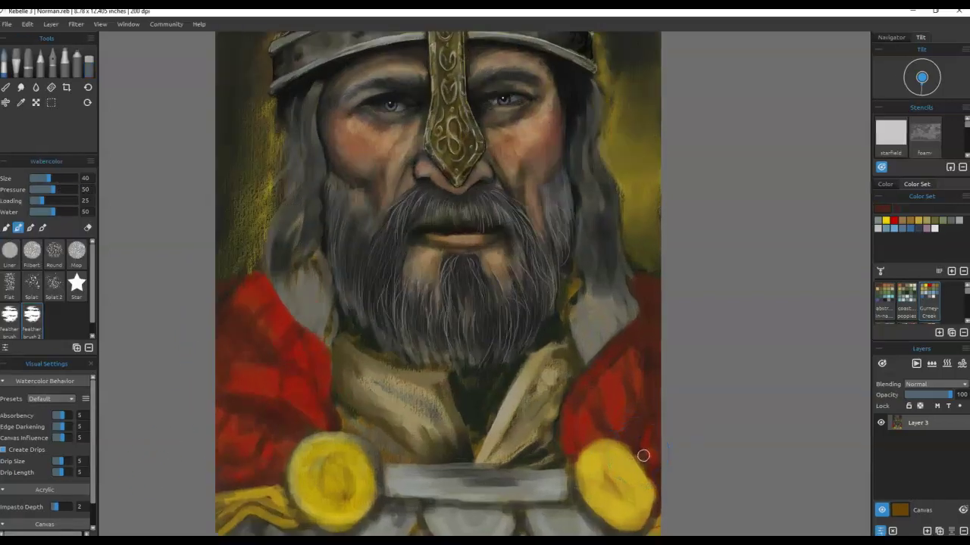
scroll(402, 421, "up", 1)
left_click_drag(396, 429, 489, 270)
scroll(497, 271, "down", 2)
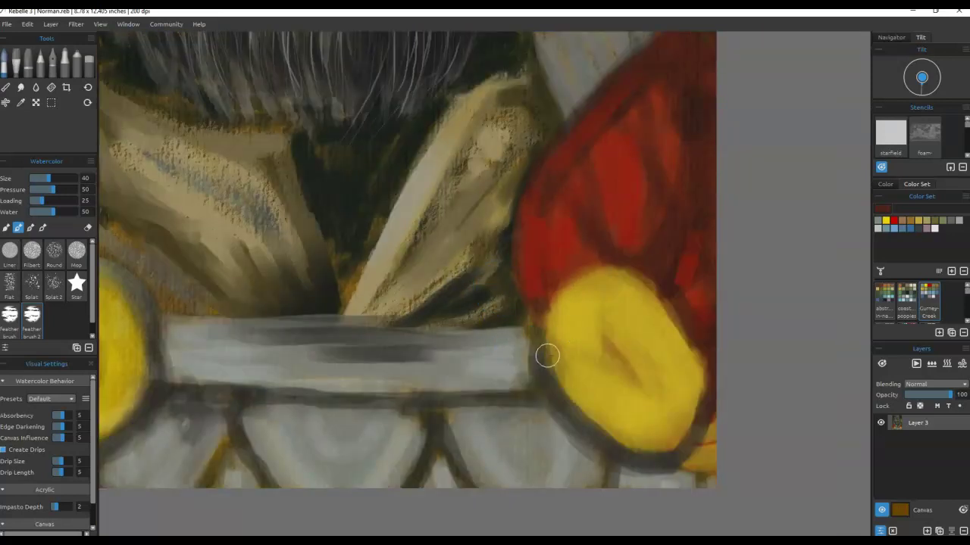
left_click(919, 222)
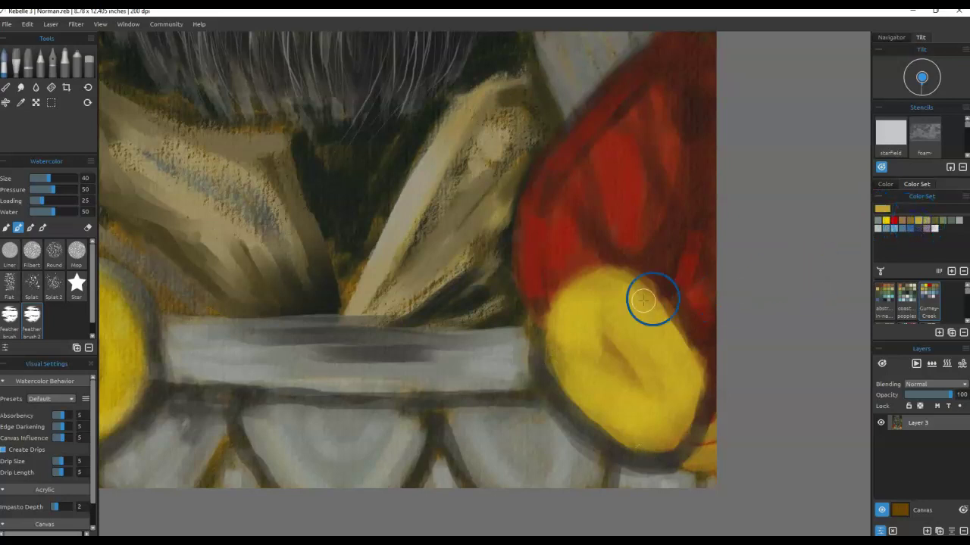
mouse_move(571, 318)
left_mouse_down()
mouse_move(593, 382)
mouse_move(587, 405)
mouse_move(606, 397)
mouse_move(634, 416)
left_mouse_up()
left_click_drag(585, 371, 604, 398)
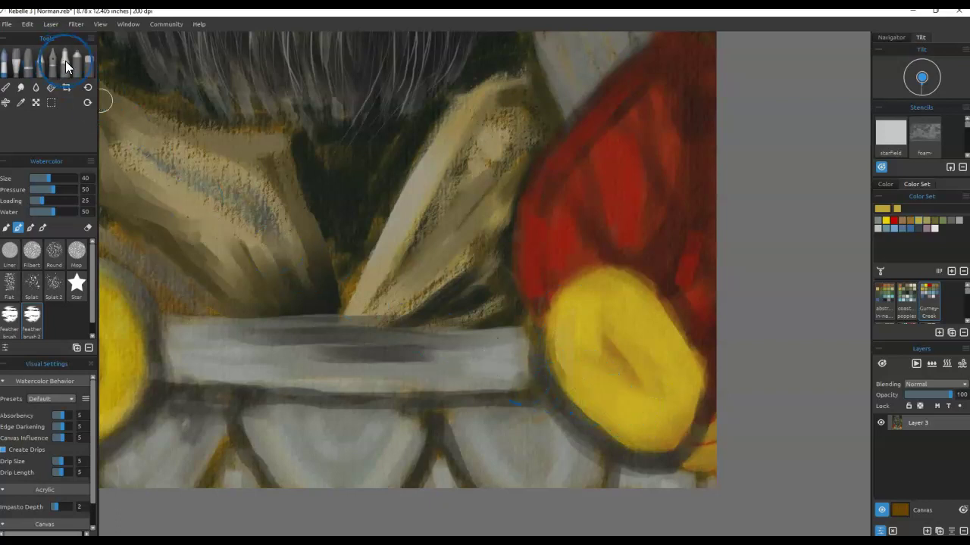
- Shade the right-hand brooch's left rim with the size 45 Chisel marker, sampling a darker gold from its edge
left_click(65, 66)
mouse_move(576, 345)
left_mouse_down()
mouse_move(563, 357)
mouse_move(589, 389)
mouse_move(567, 358)
left_mouse_up()
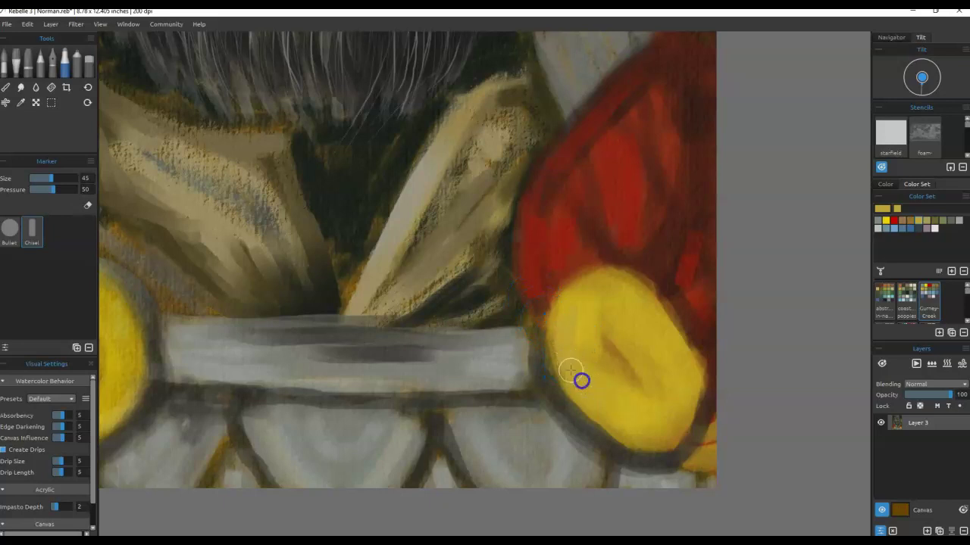
key("i")
left_click(552, 318)
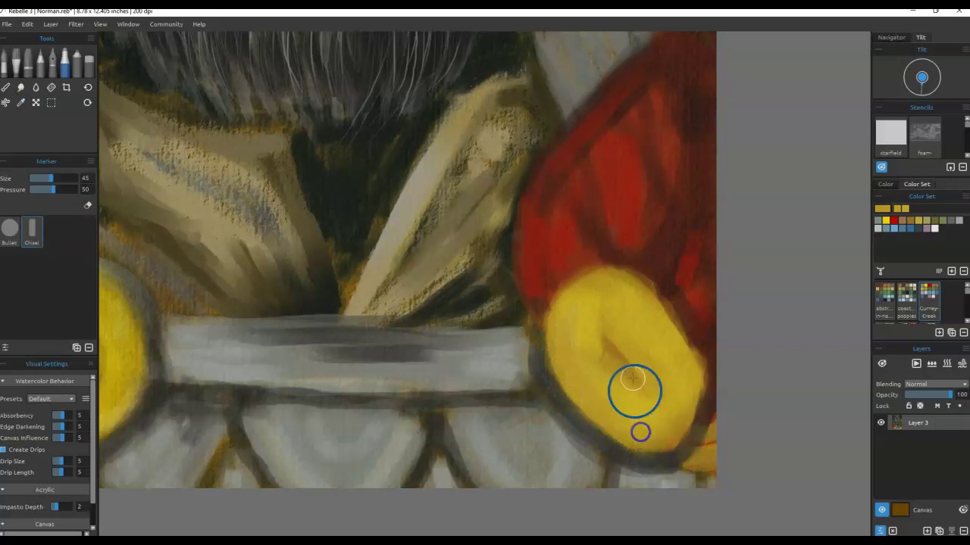
- Sample the brooch's dark centre colour and paint an inner ring on the right-hand brooch with the Chisel marker at size 18
key("i")
left_click(614, 347)
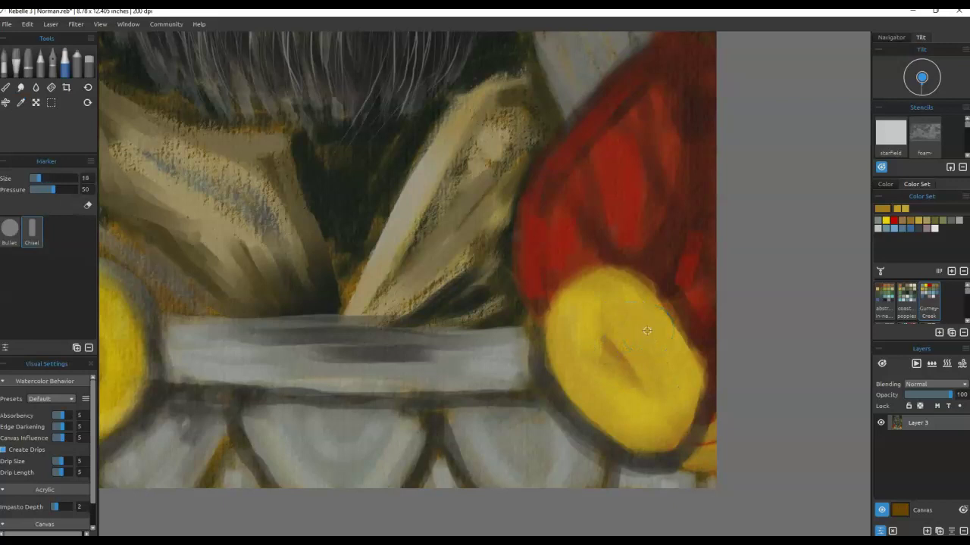
mouse_move(572, 296)
left_mouse_down()
mouse_move(606, 321)
mouse_move(626, 302)
mouse_move(662, 348)
left_mouse_up()
left_click_drag(632, 303, 680, 382)
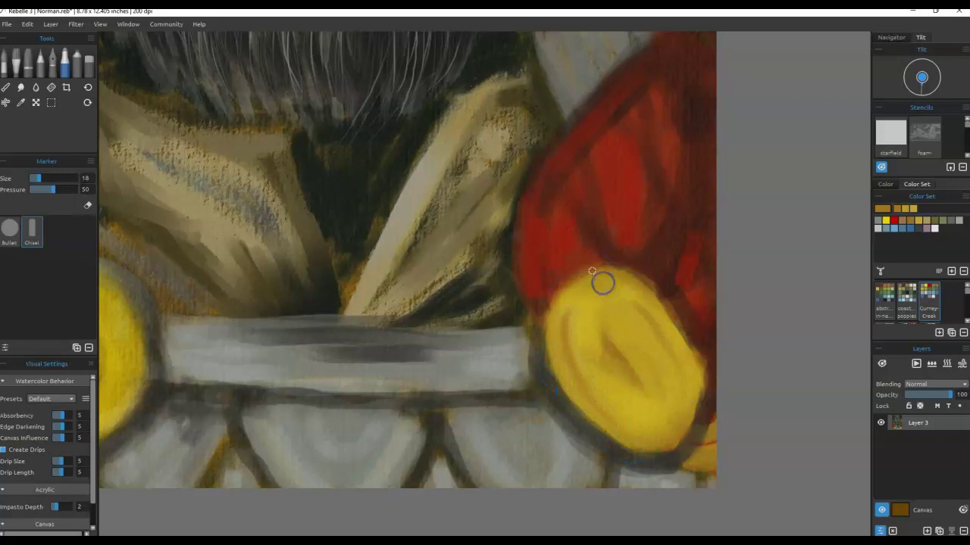
- Clean up the cloak along the right-hand brooch's upper-left edge with reds sampled from the surrounding fabric
left_click(558, 261, "alt")
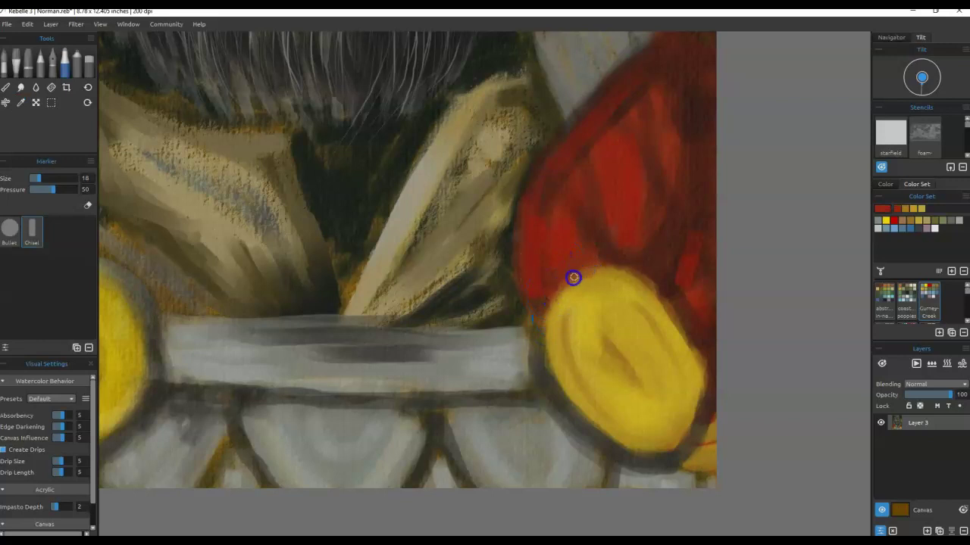
left_click(550, 297, "alt")
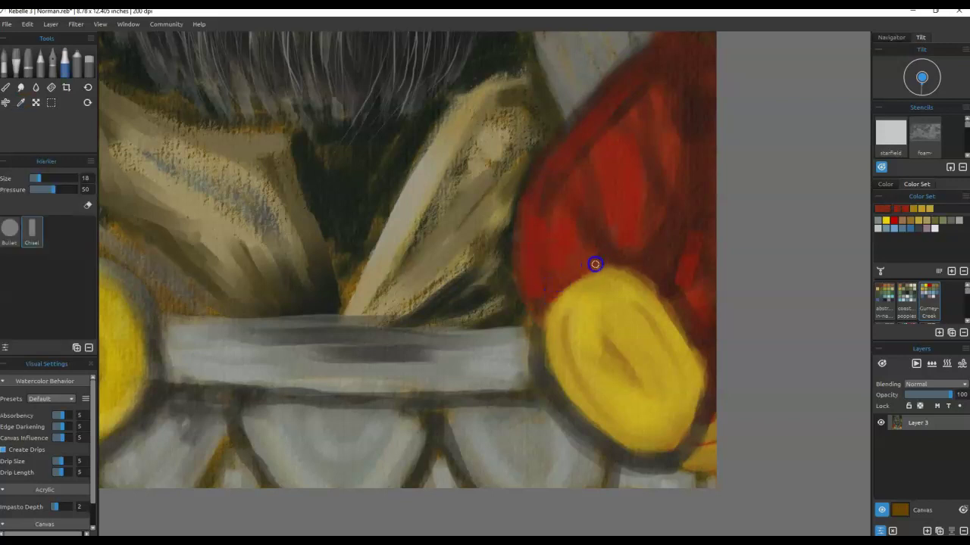
left_click(559, 287, "alt")
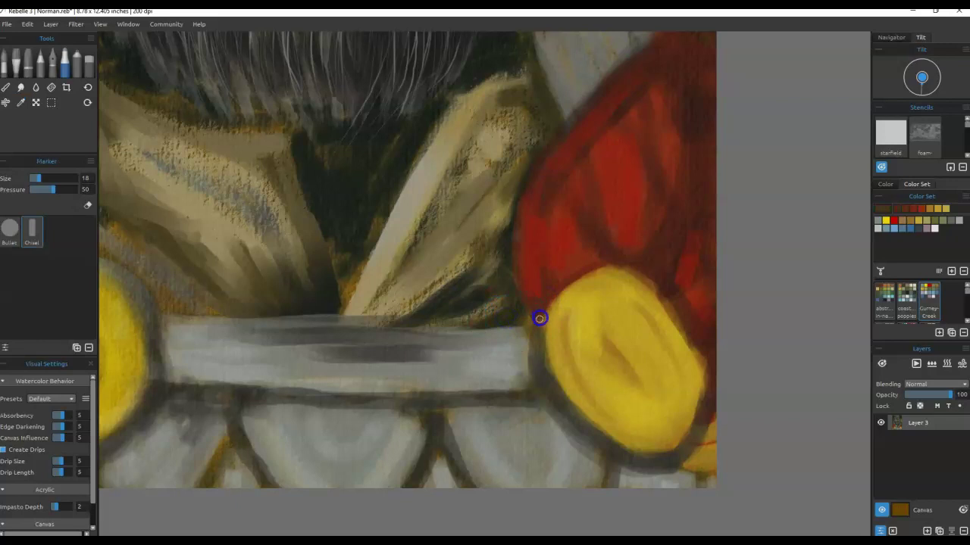
- Sample a dark tone from the painting and strengthen the dark outline around the right-hand brooch's left and lower edges
left_click(481, 68, "alt")
left_click_drag(541, 299, 538, 309)
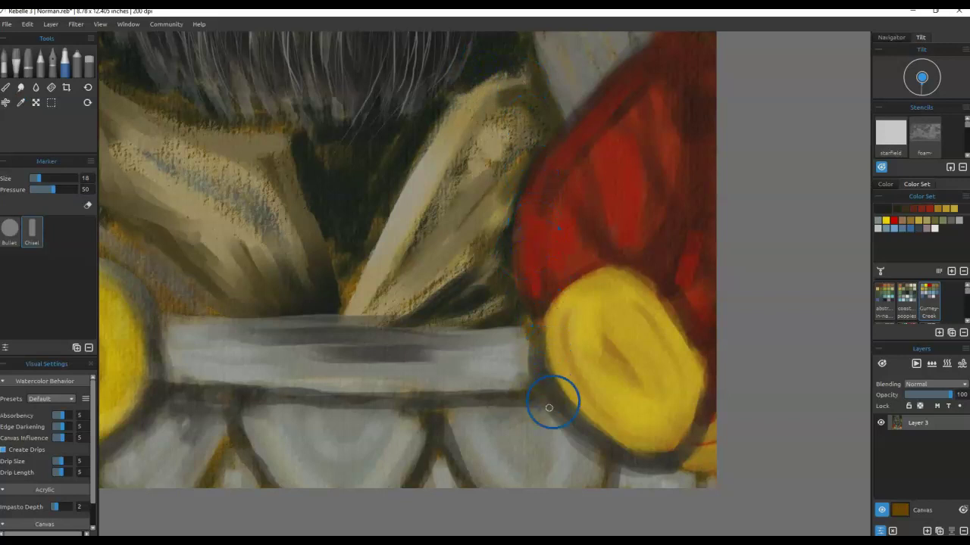
left_click_drag(543, 322, 591, 422)
mouse_move(541, 326)
left_mouse_down()
mouse_move(623, 429)
mouse_move(683, 463)
left_mouse_up()
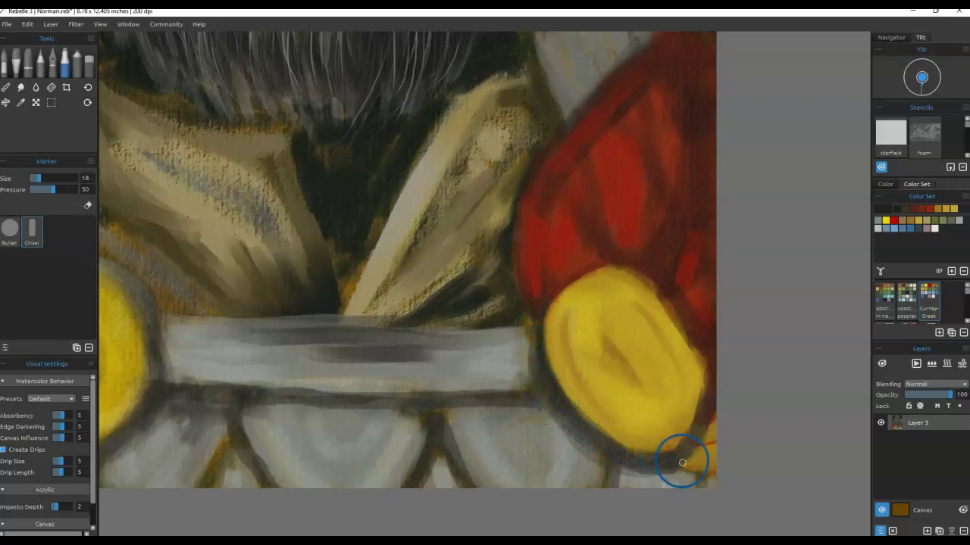
- Sample golds from the right-hand brooch and paint curved engraving marks across its centre and right side with the size 18 Chisel marker
left_click(667, 433, "alt")
mouse_move(659, 431)
left_mouse_down()
mouse_move(696, 418)
mouse_move(688, 435)
mouse_move(686, 320)
left_mouse_up()
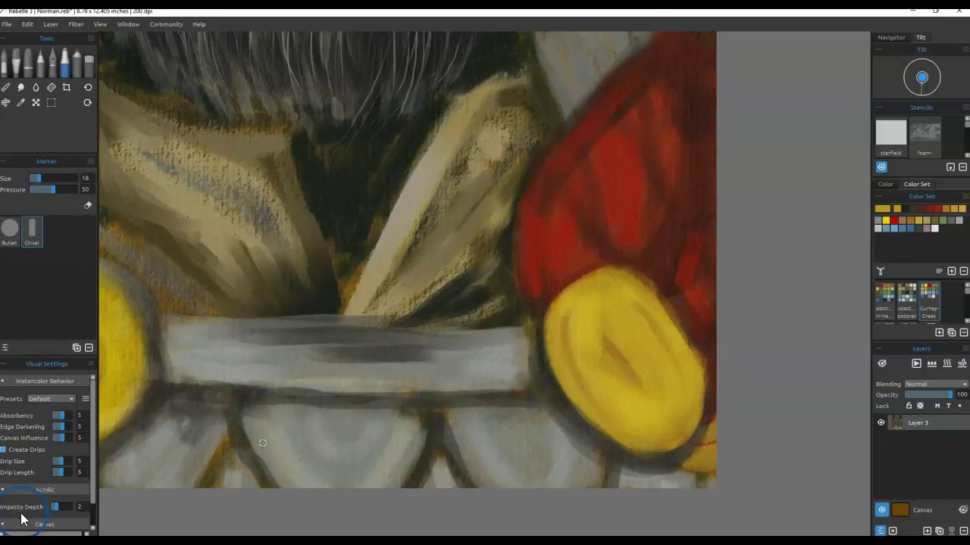
mouse_move(602, 288)
left_mouse_down()
mouse_move(598, 323)
mouse_move(623, 340)
mouse_move(620, 350)
left_mouse_up()
left_click_drag(597, 356, 621, 376)
key("alt")
left_click(619, 361)
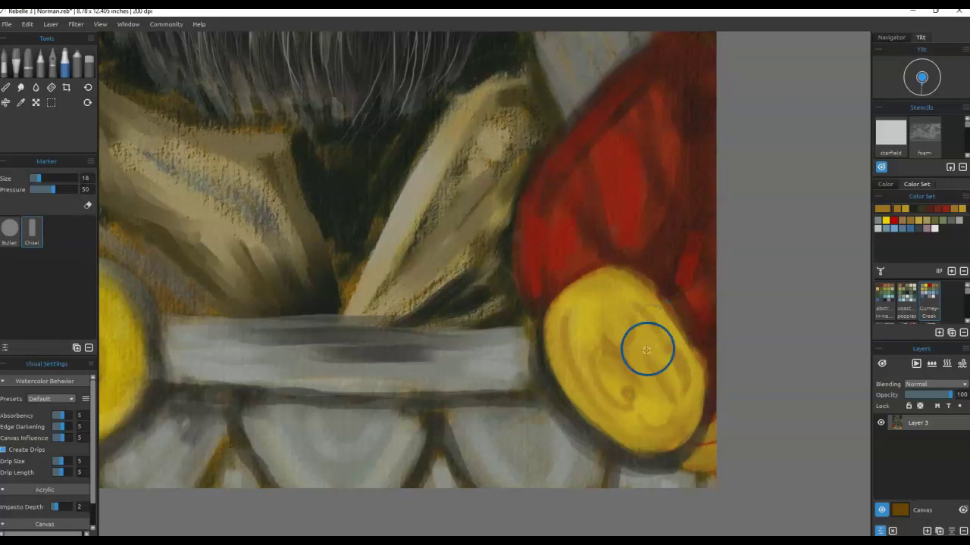
- Extend the right-hand brooch's engraved pattern with darker gold strokes near its top, bottom and right rim, and sample its yellow tones
left_click_drag(602, 301, 616, 294)
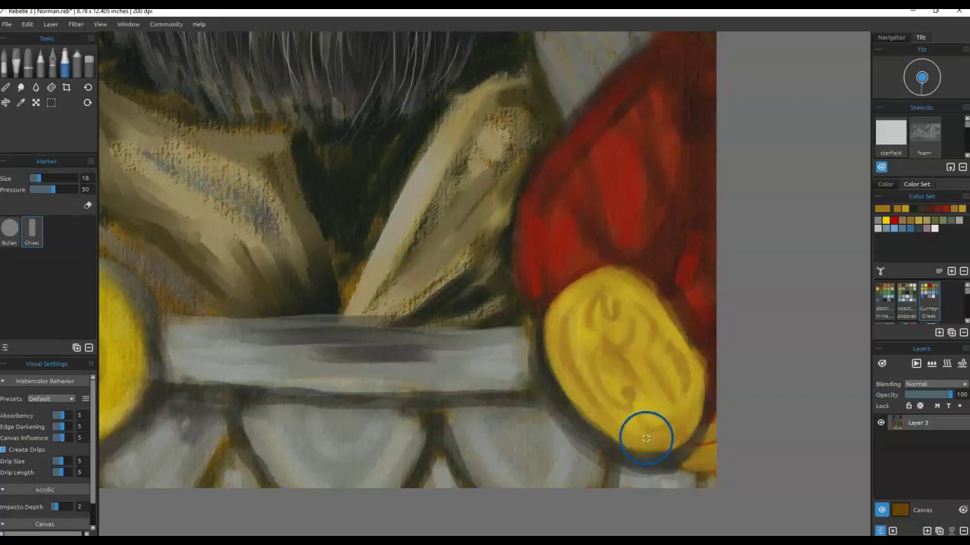
mouse_move(649, 434)
left_mouse_down()
mouse_move(638, 421)
mouse_move(684, 402)
mouse_move(664, 357)
mouse_move(675, 424)
mouse_move(690, 403)
mouse_move(683, 419)
left_mouse_up()
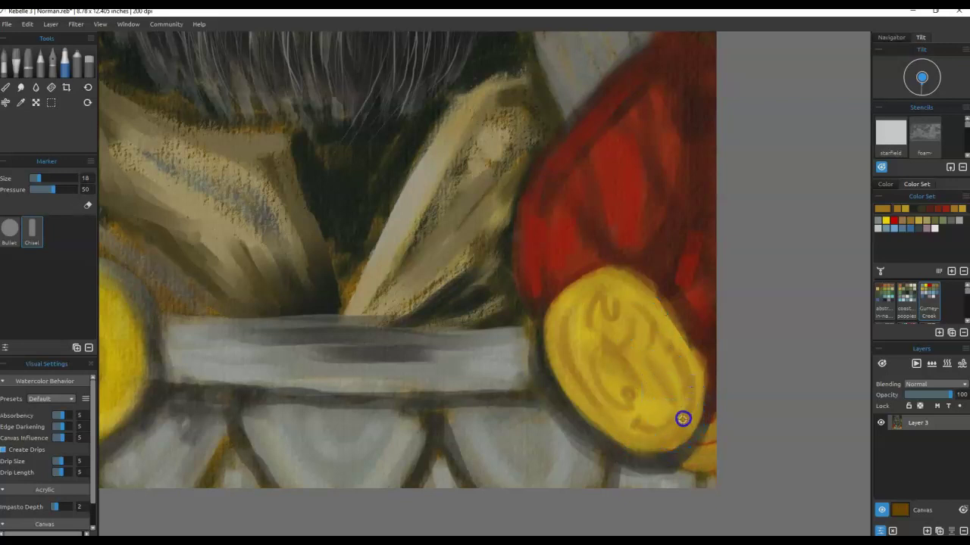
mouse_move(690, 369)
left_mouse_down()
mouse_move(694, 428)
mouse_move(699, 361)
mouse_move(687, 341)
mouse_move(663, 325)
mouse_move(641, 286)
mouse_move(681, 334)
mouse_move(645, 296)
mouse_move(695, 371)
mouse_move(666, 309)
mouse_move(602, 278)
left_mouse_up()
left_click(636, 292, "alt")
left_click(588, 355, "alt")
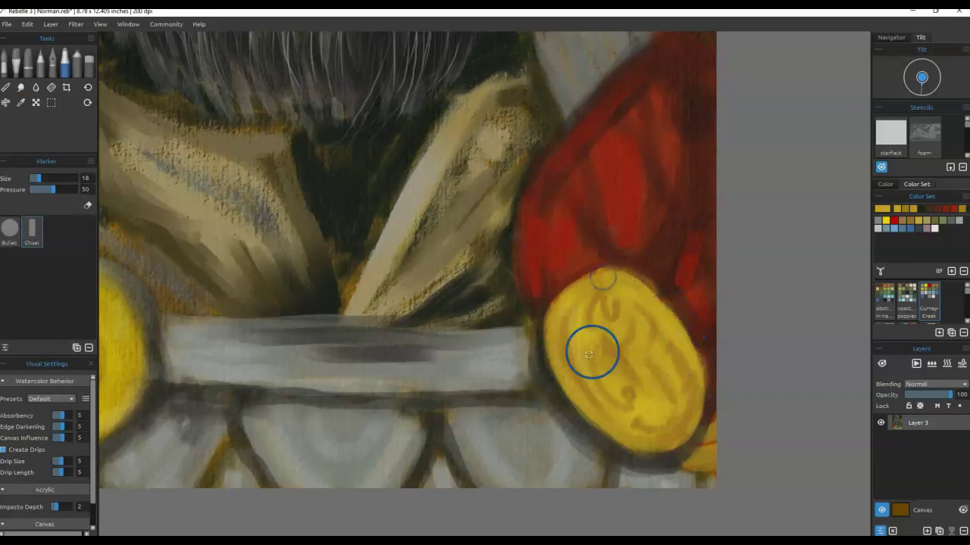